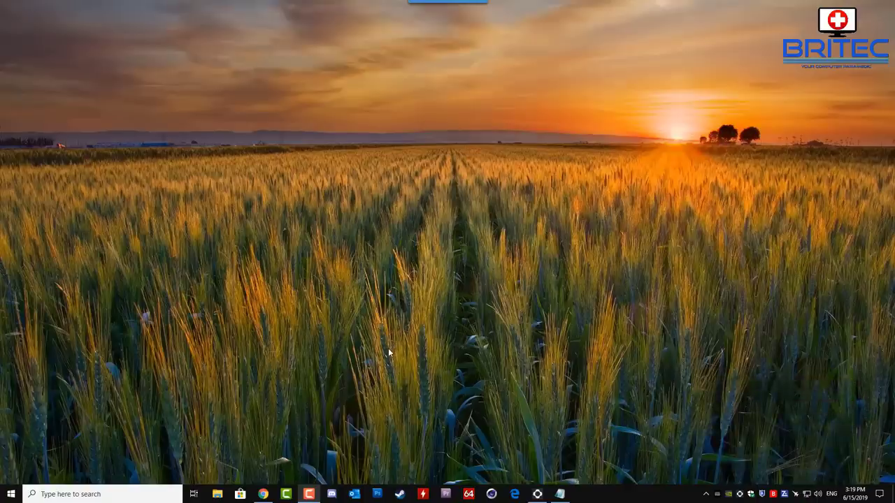
- Bring Chrome forward showing the TenForums tutorial on AHCI Link Power Management - HIPM/DIPM
click(263, 494)
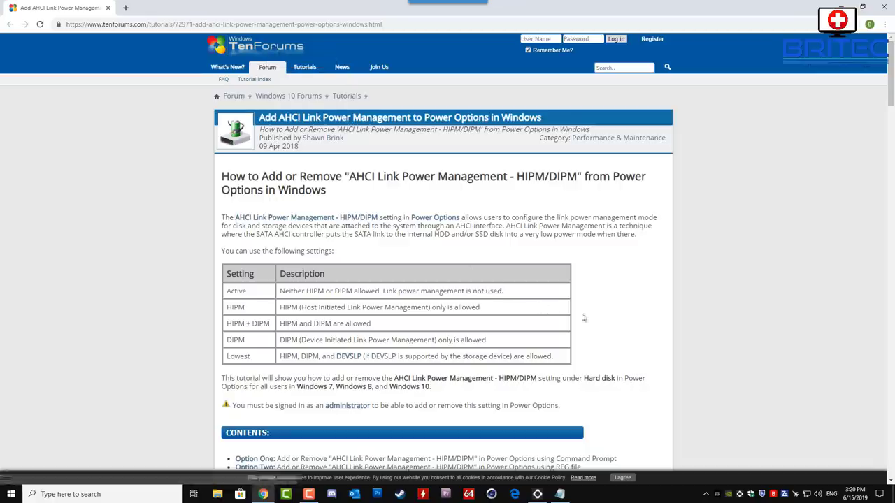
- Scroll the tutorial down to Option Two's download for the Add AHCI .reg file
scroll(657, 341, down, 3)
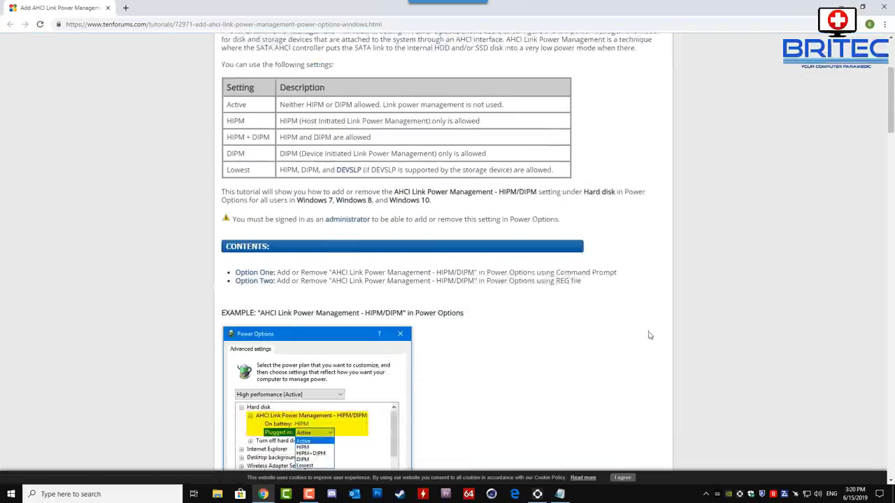
scroll(633, 328, down, 1)
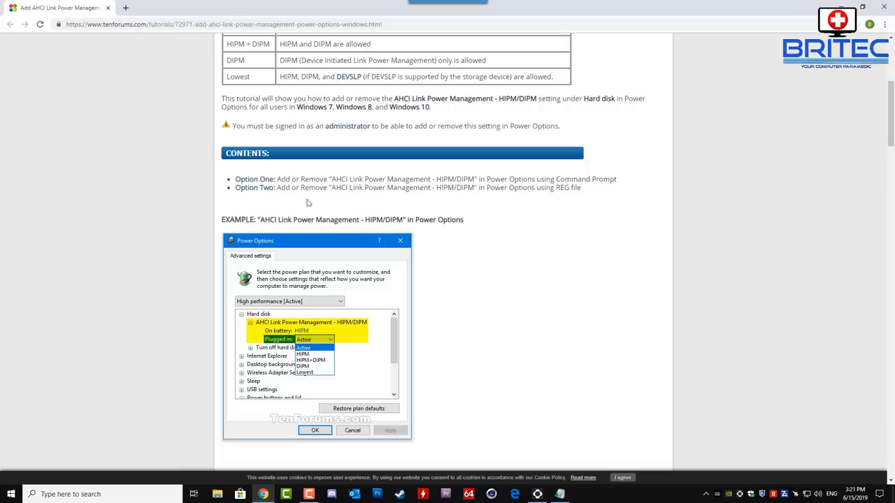
scroll(309, 202, down, 5)
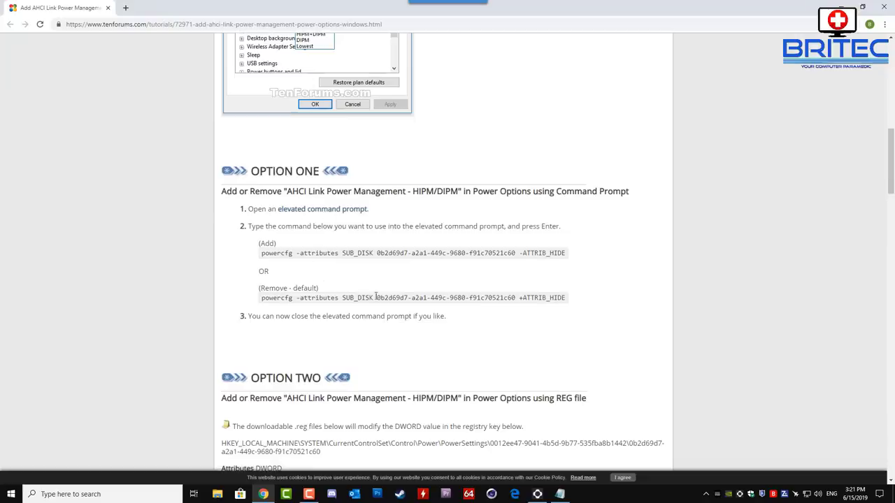
scroll(440, 303, down, 3)
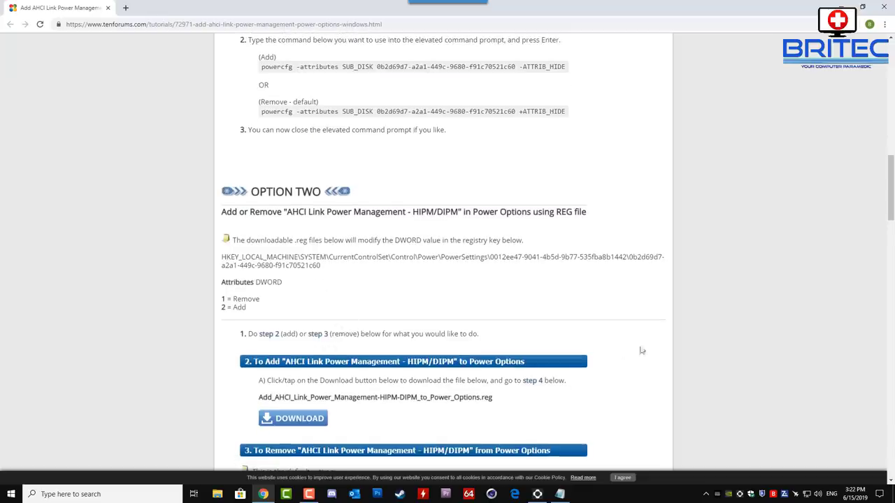
scroll(434, 363, down, 2)
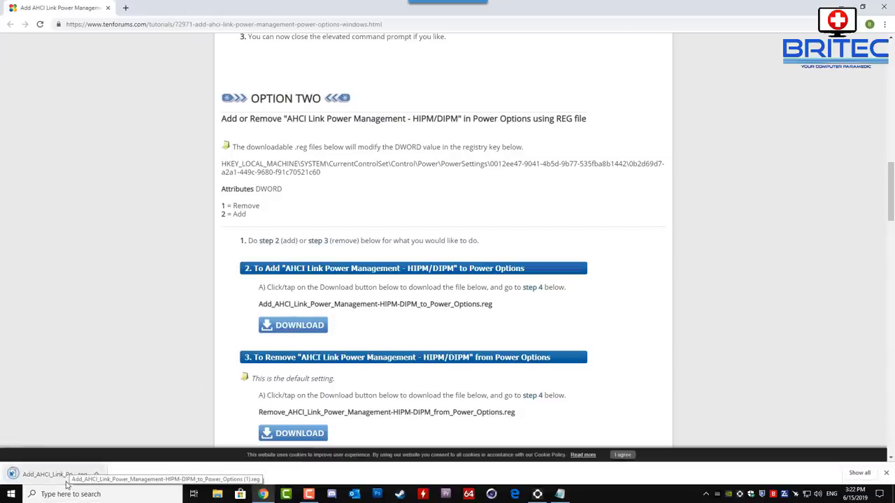
- Run the downloaded Add AHCI Link Power Management .reg file and confirm merging it into the registry
click(50, 480)
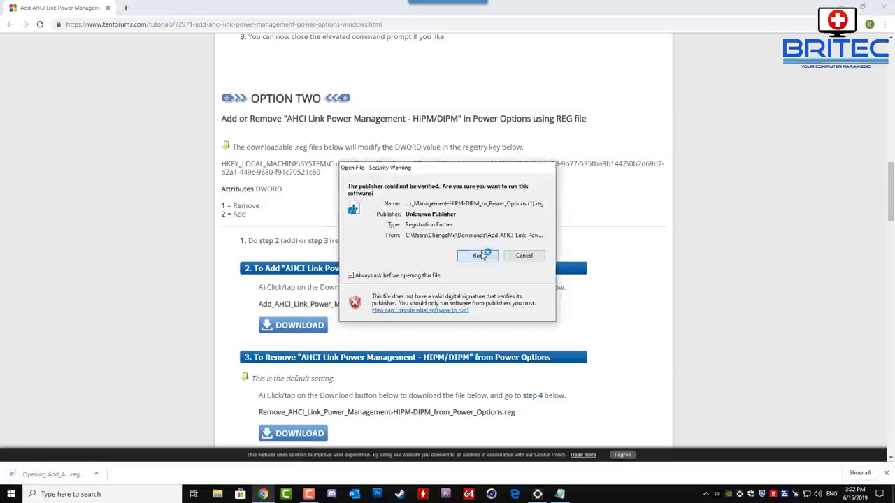
click(480, 256)
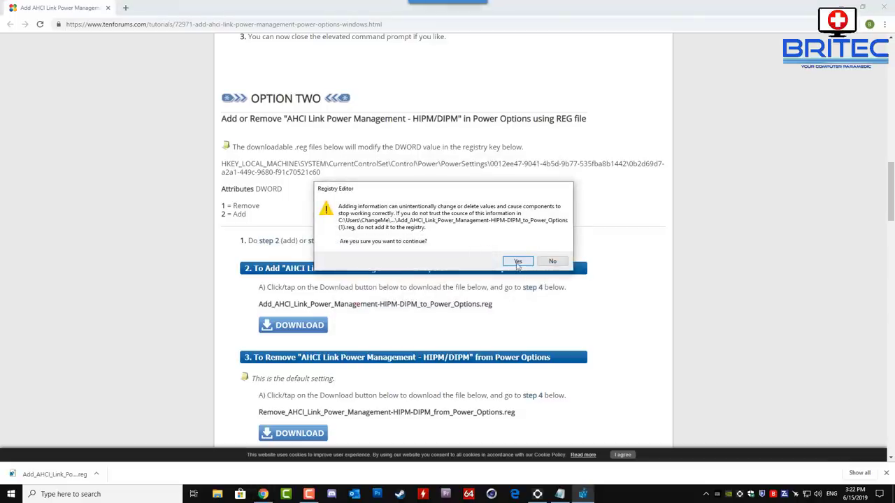
click(518, 262)
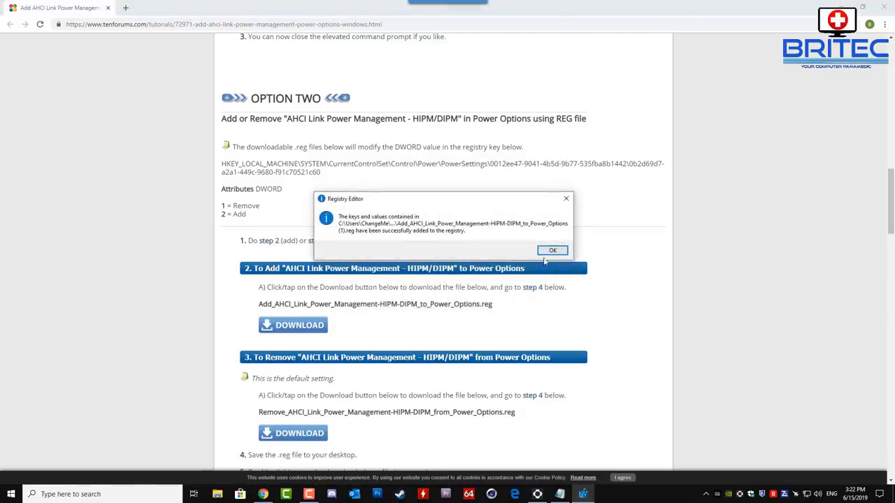
click(551, 250)
scroll(557, 221, up, 15)
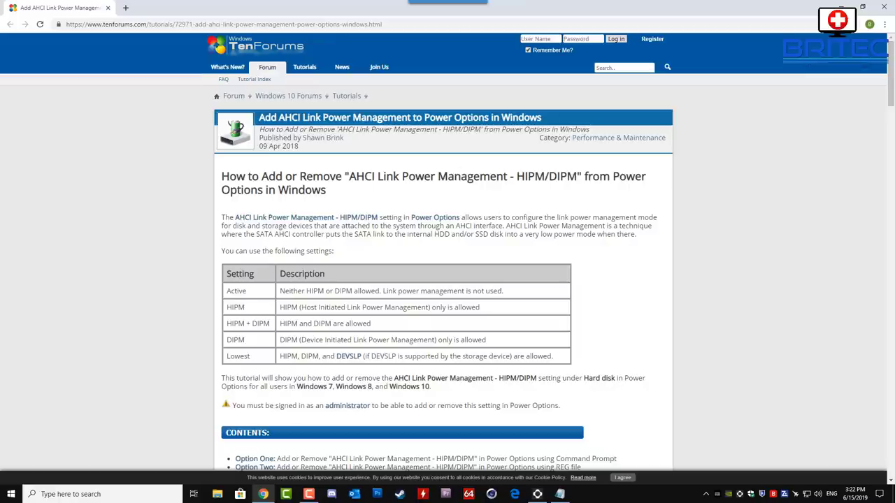
- Close Chrome and open Power & sleep settings through a 'power' Windows search
click(883, 13)
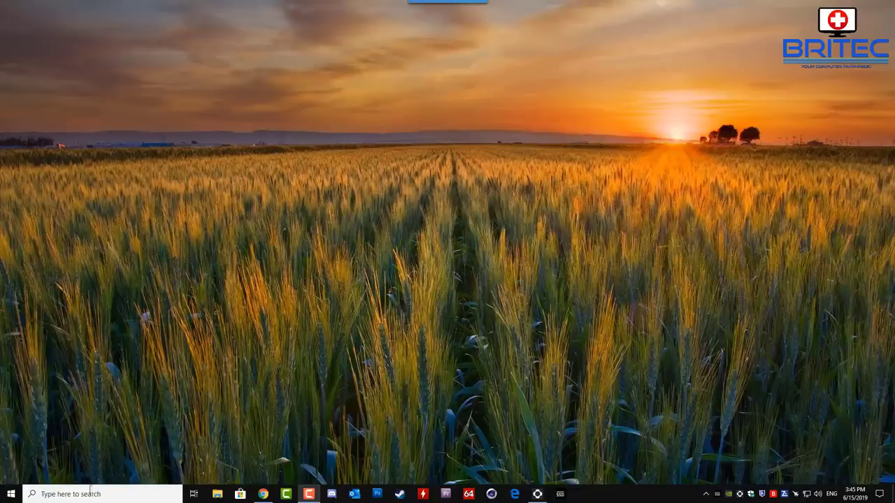
click(83, 491)
text(power)
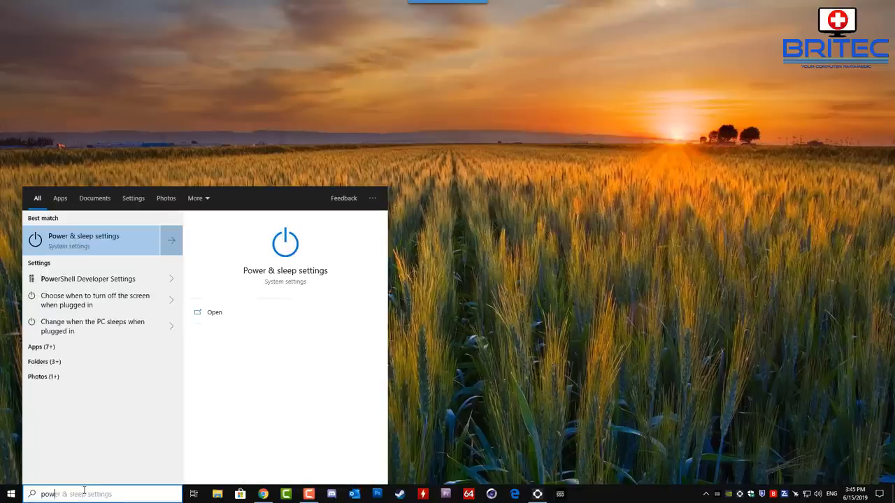
click(78, 240)
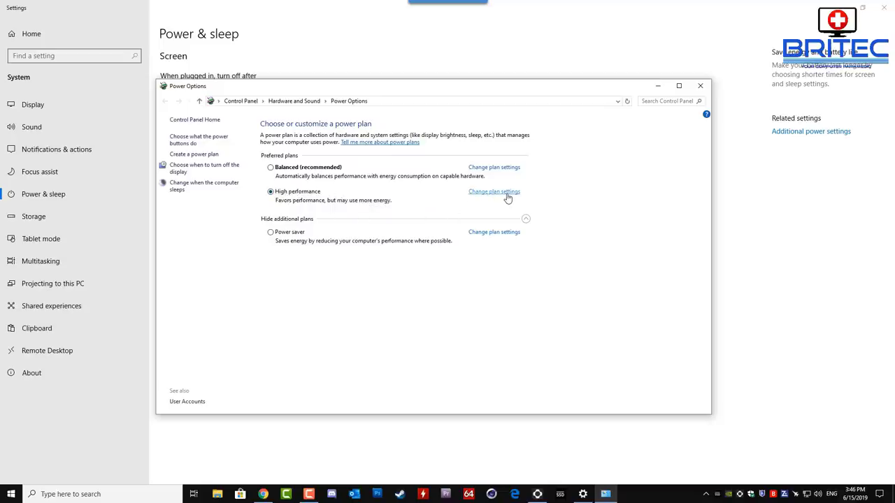
- Set High performance's Hard disk HIPM/DIPM setting to Active, apply it, and close Edit Plan Settings
click(508, 198)
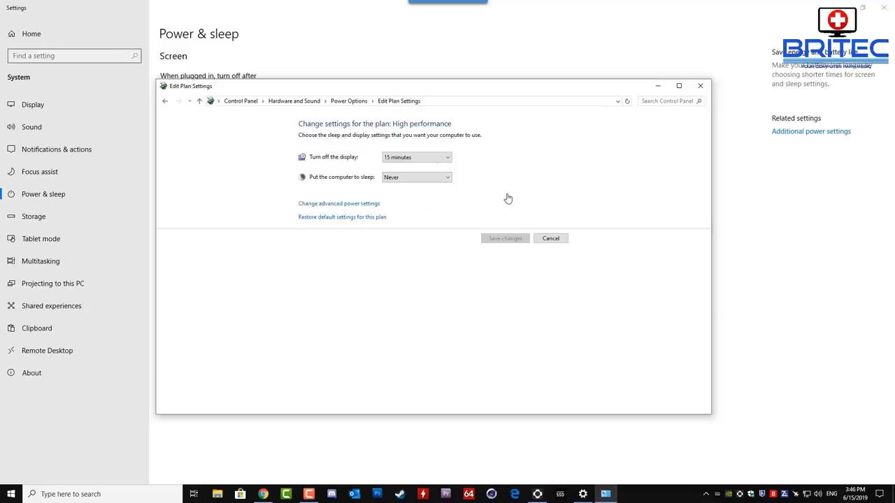
click(330, 207)
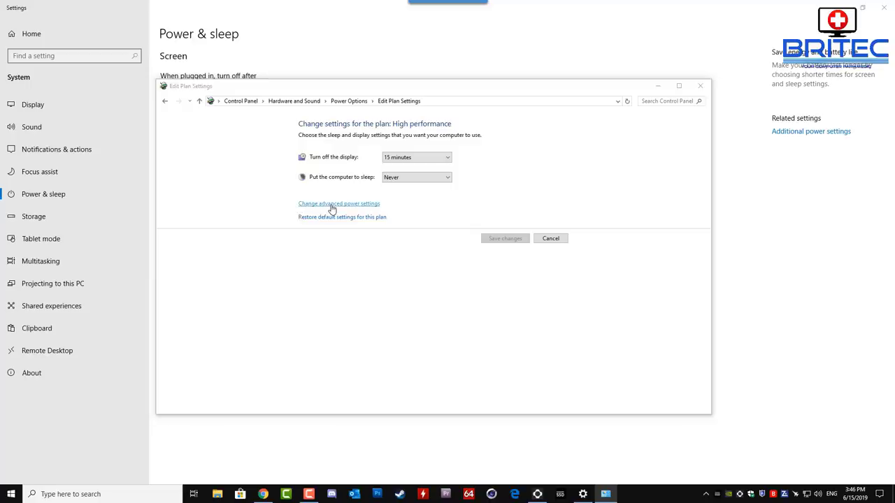
drag(181, 81, 418, 145)
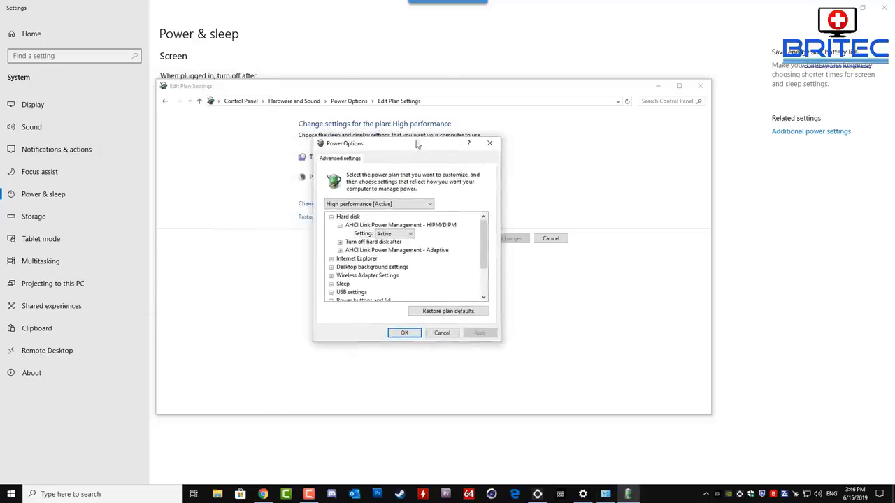
click(411, 237)
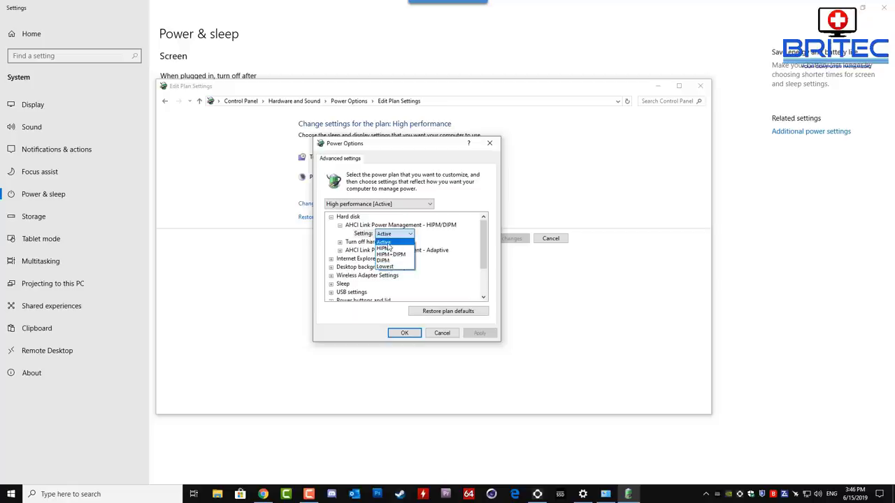
click(386, 243)
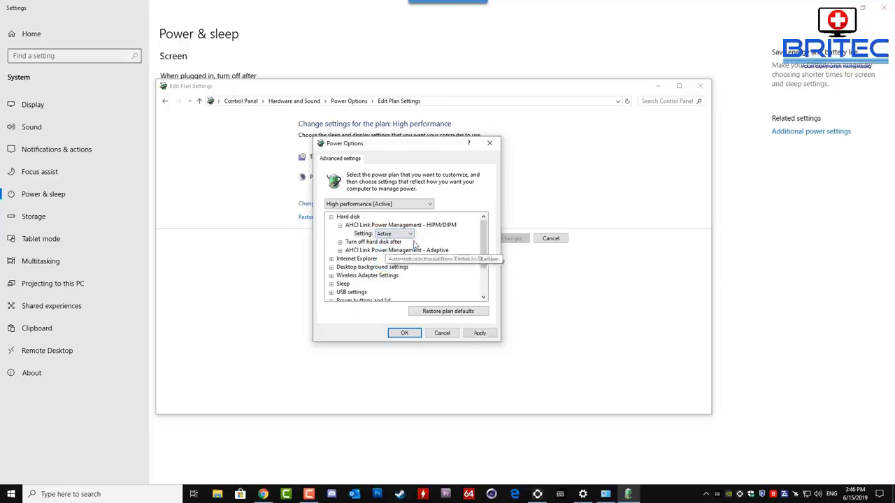
click(480, 332)
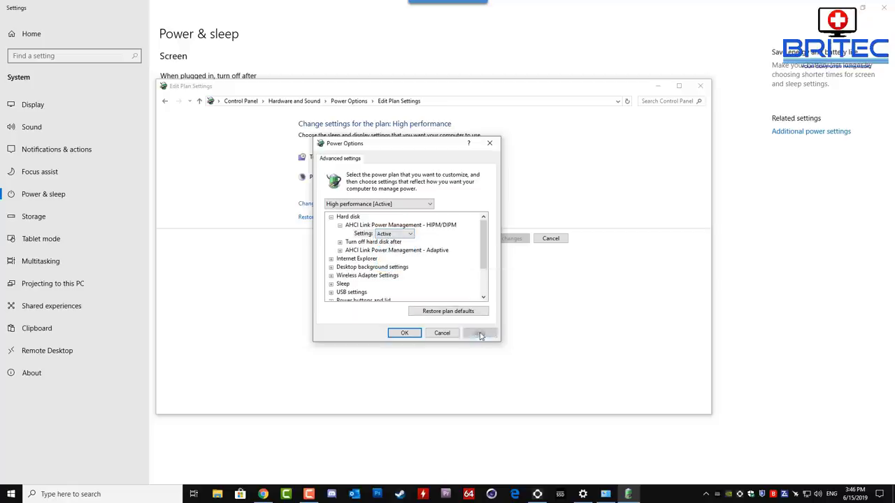
click(404, 333)
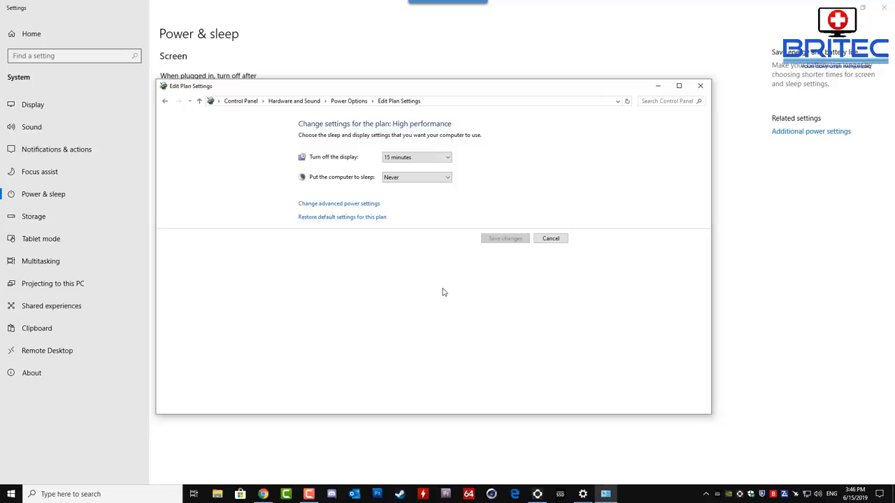
click(700, 87)
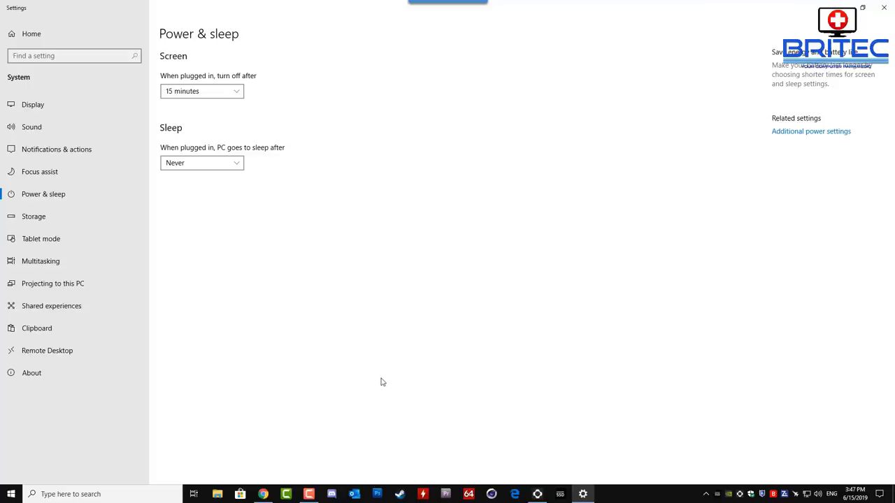
- Show the SSD Freezing Fix blog in Chrome and select its Port0–Port5 registry lines
click(263, 494)
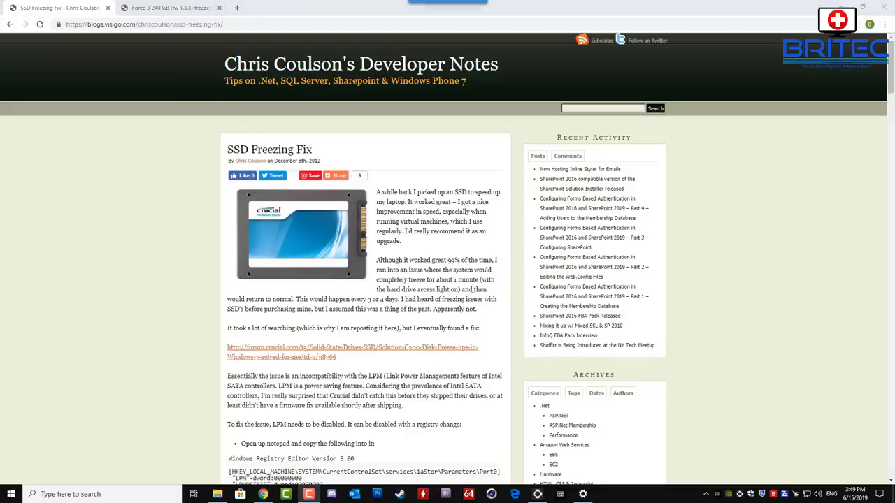
scroll(378, 259, down, 2)
scroll(377, 278, down, 3)
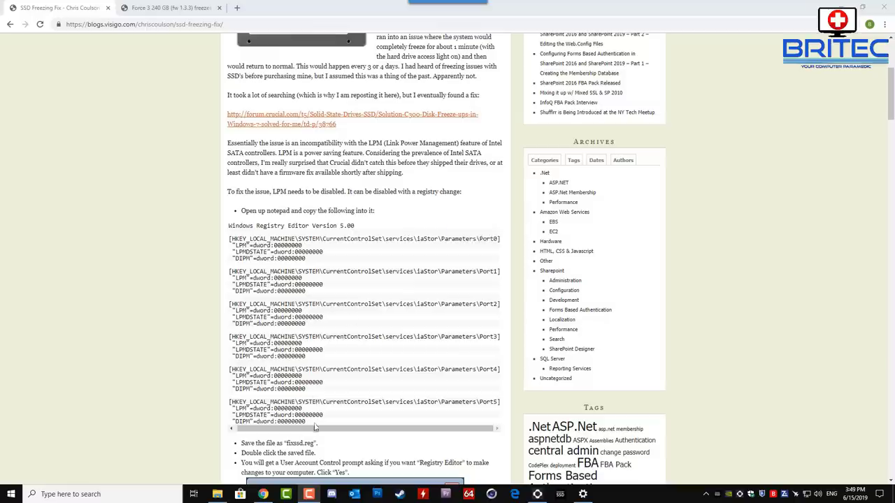
drag(305, 423, 228, 229)
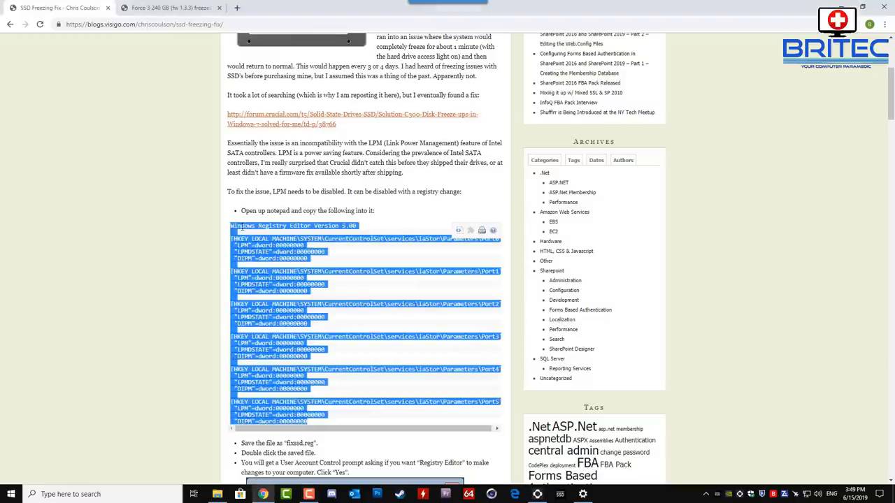
- Copy the selected iaStor Port registry code and paste it into a new Notepad document
right_click(233, 226)
click(255, 231)
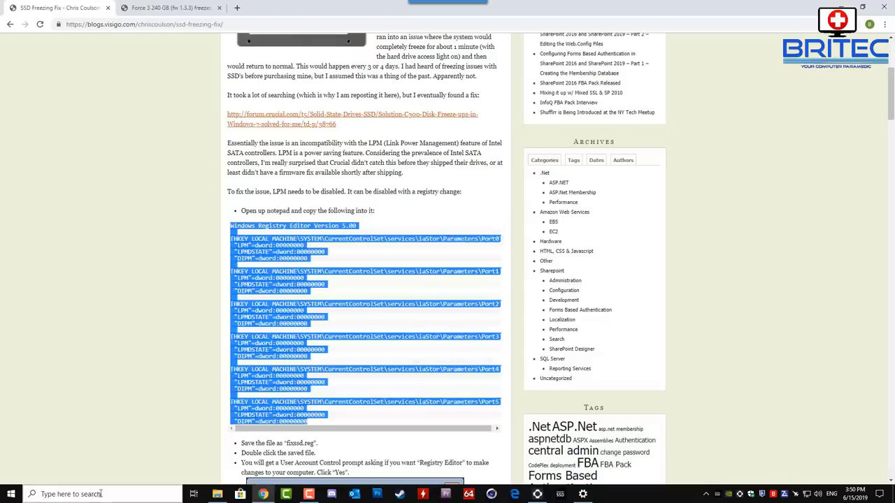
click(102, 494)
text(NOT)
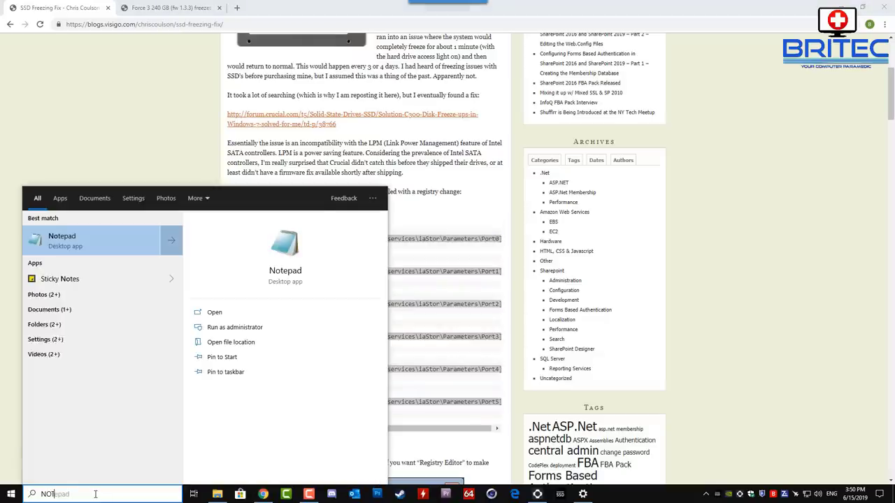
text(EPAF)
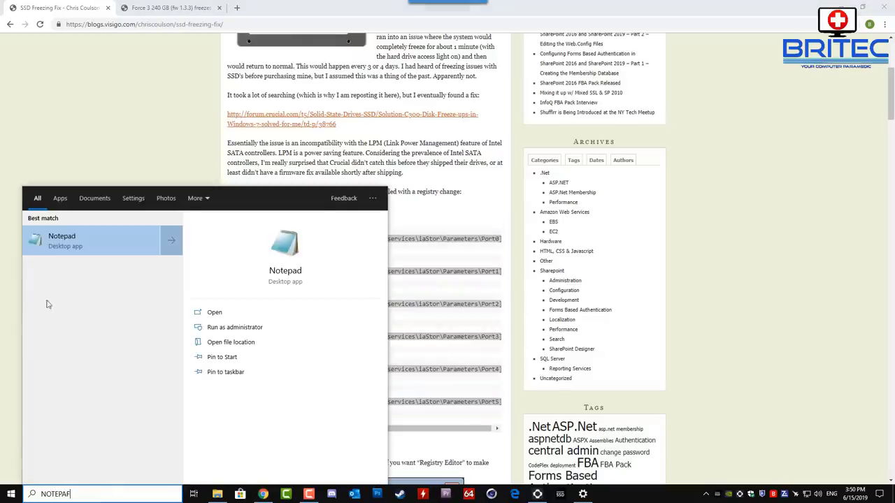
click(59, 236)
right_click(336, 147)
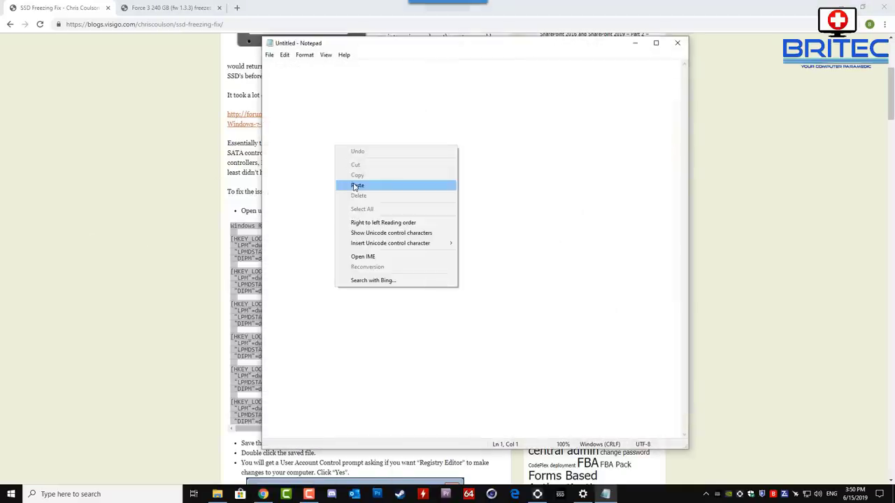
click(356, 186)
scroll(451, 259, up, 5)
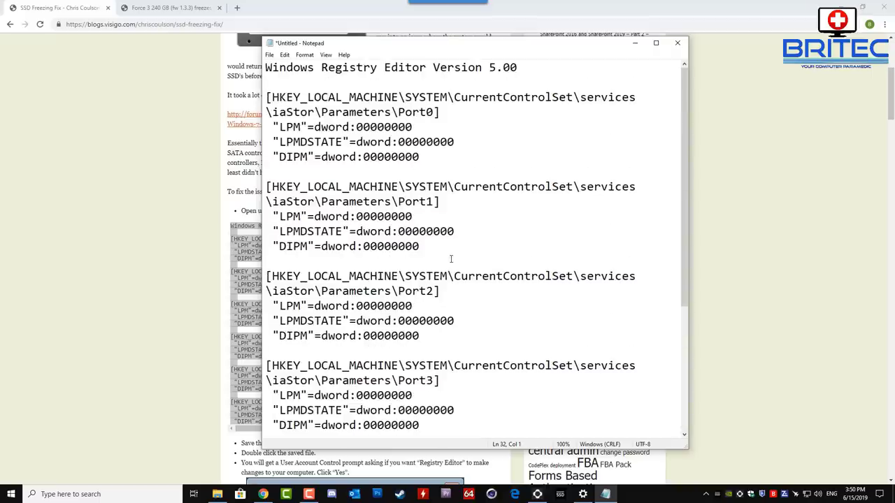
- Prepare Save As with file name FIXSSD.REG and Save as type All Files (*.*)
click(269, 55)
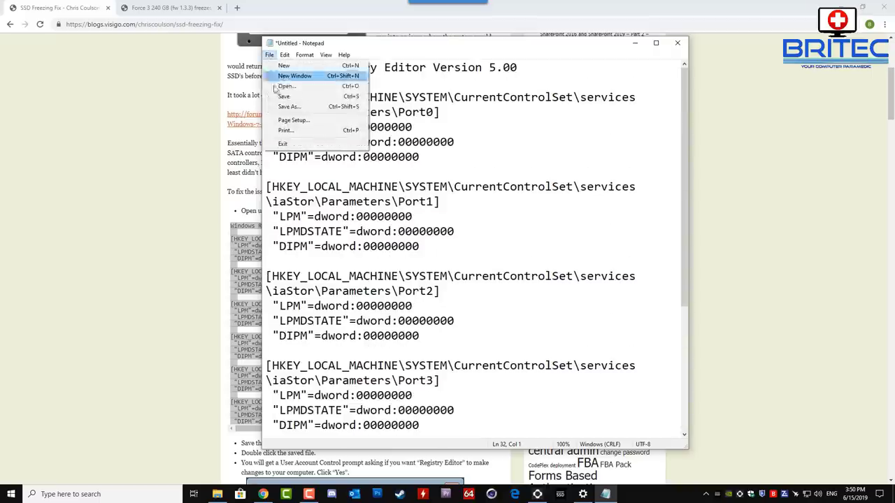
click(289, 105)
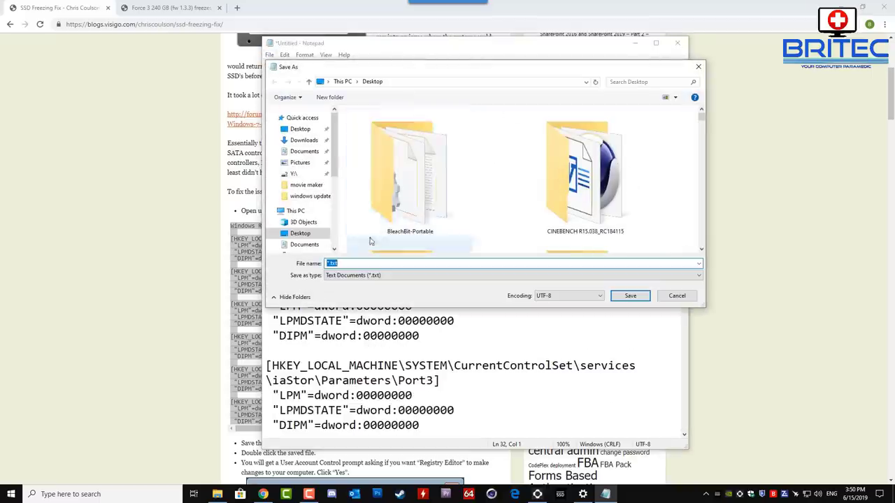
drag(471, 70, 450, 79)
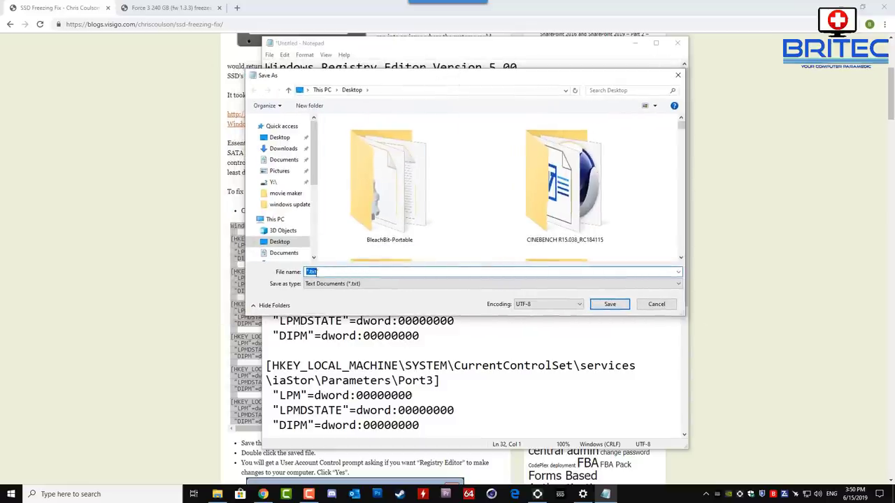
text(fi)
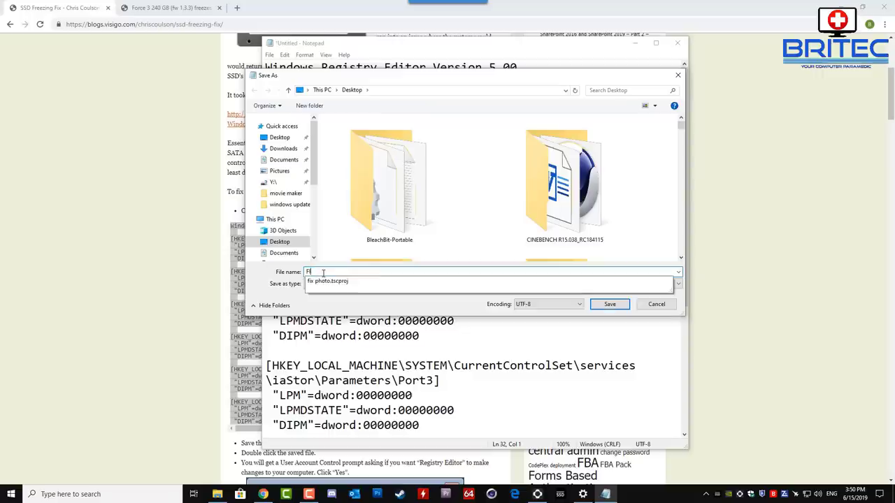
text(XSSD.REG)
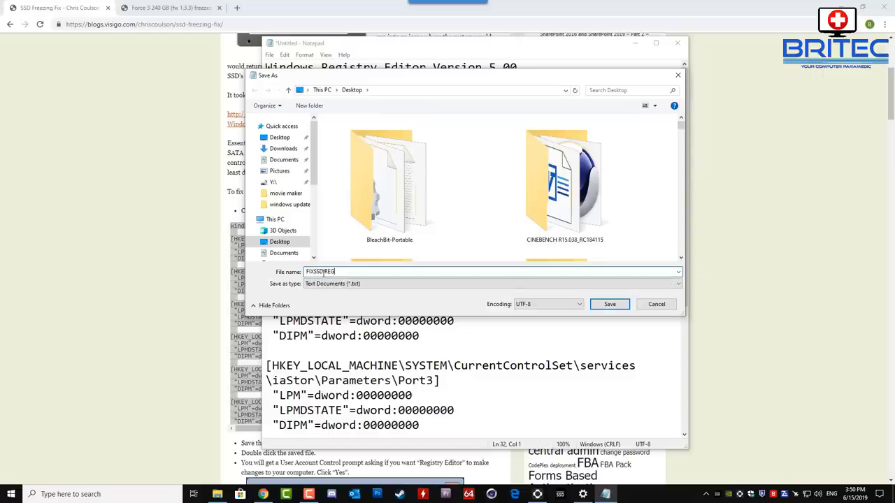
click(328, 283)
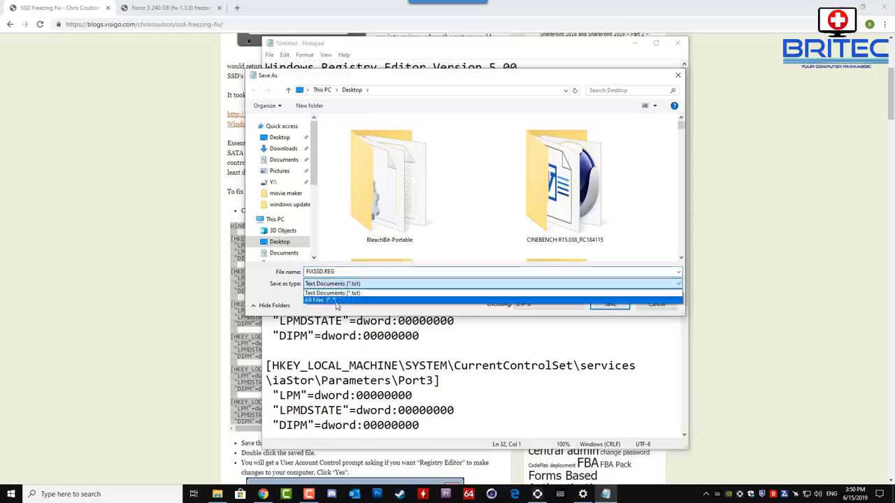
click(332, 293)
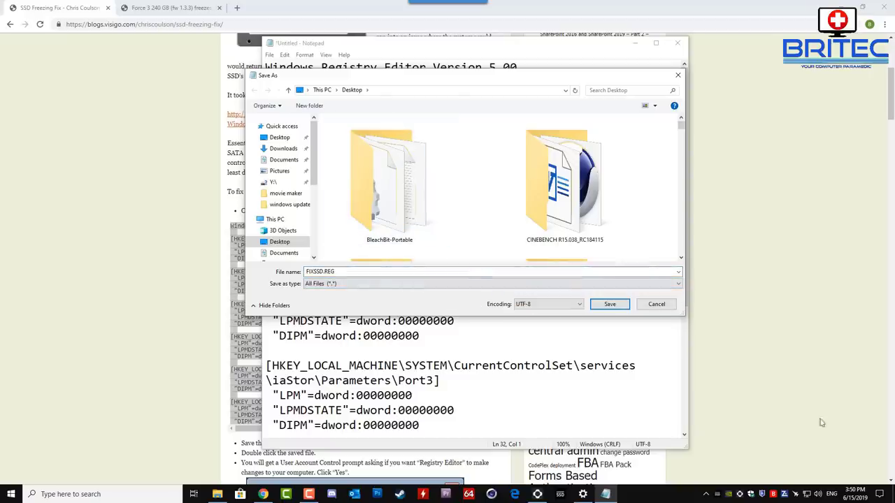
- Save FIXSSD.REG, then open it as text to check its contents and close it
click(605, 303)
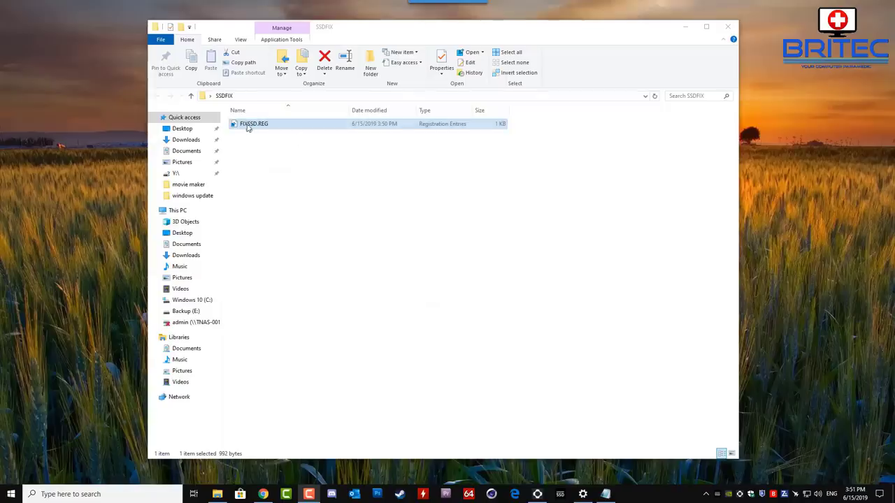
right_click(249, 124)
click(276, 139)
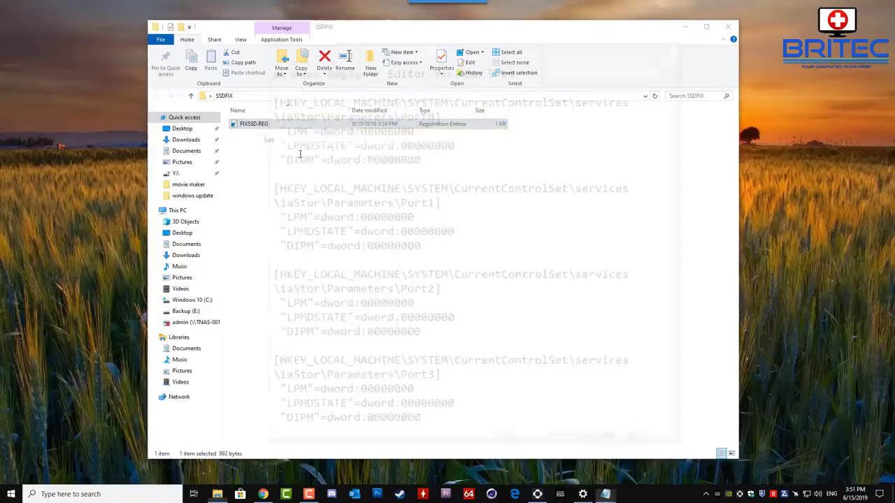
click(677, 43)
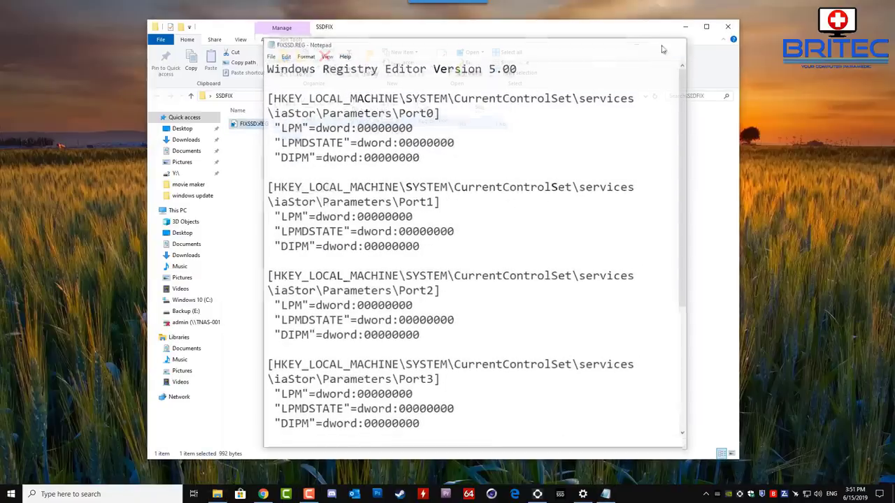
- Merge FIXSSD.REG into the registry, confirm the prompts, and close the SSDFIX folder
double_click(259, 126)
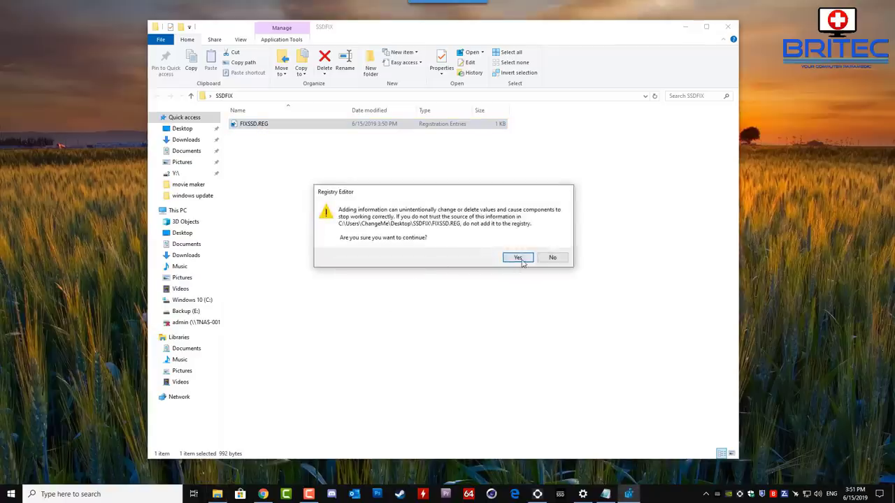
click(522, 258)
click(549, 248)
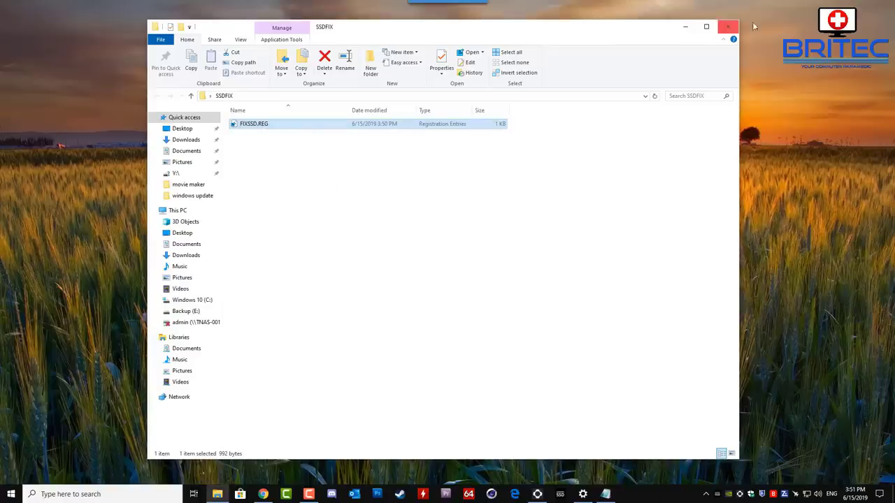
click(728, 28)
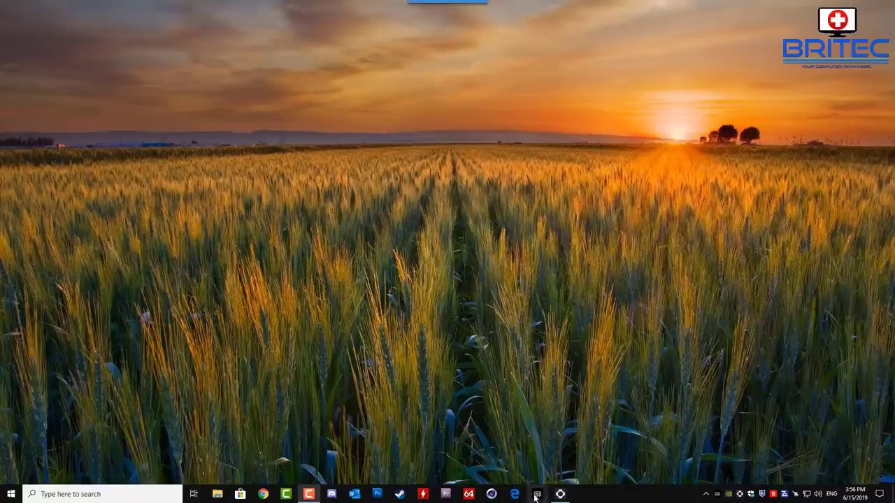
click(537, 495)
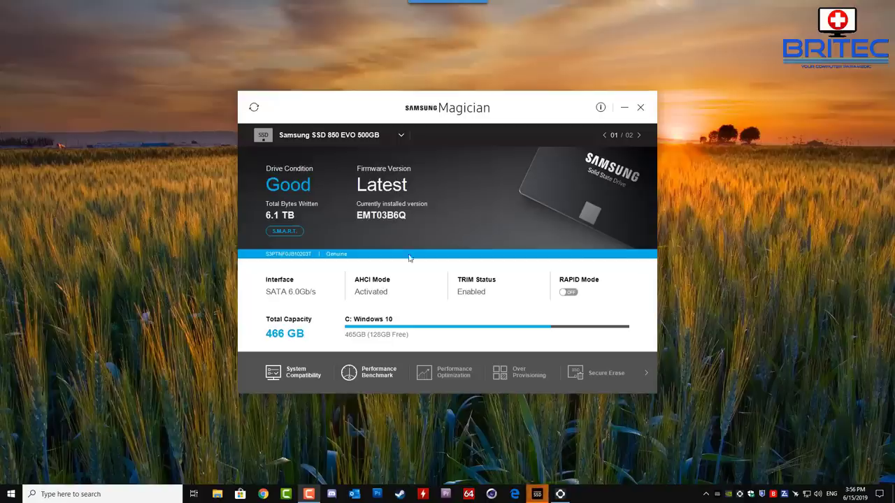
click(283, 232)
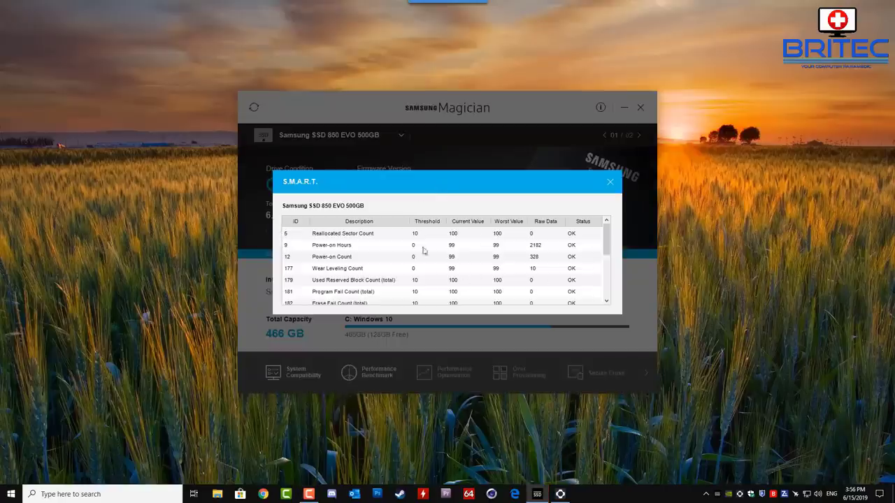
mouse_move(606, 234)
mouse_down()
mouse_move(616, 288)
mouse_move(604, 223)
mouse_up()
click(608, 181)
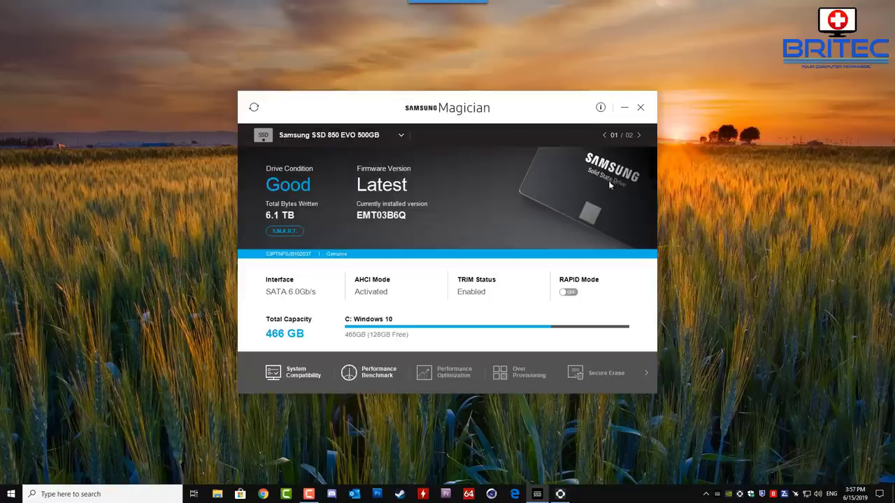
click(640, 108)
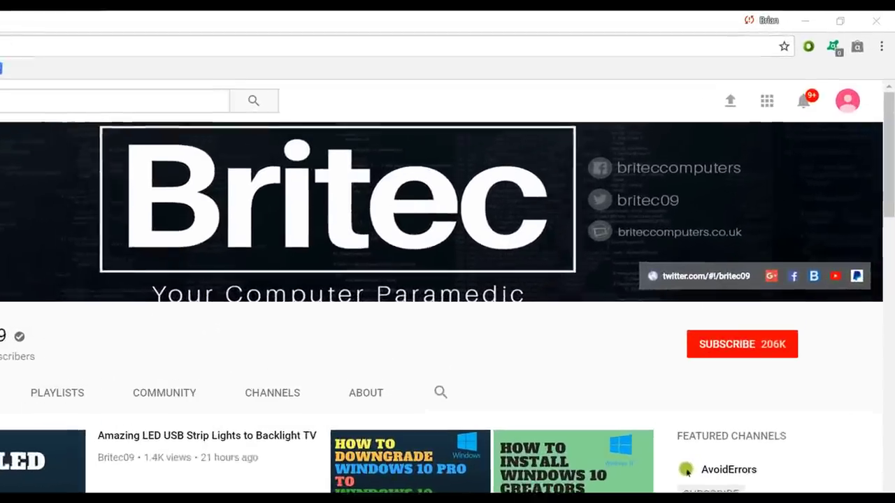
- Subscribe to the Britec09 YouTube channel with the red SUBSCRIBE button
click(749, 360)
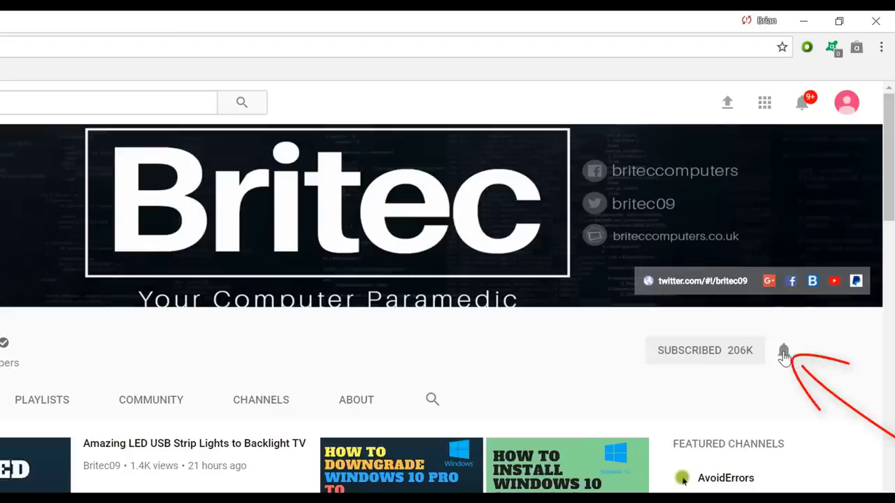